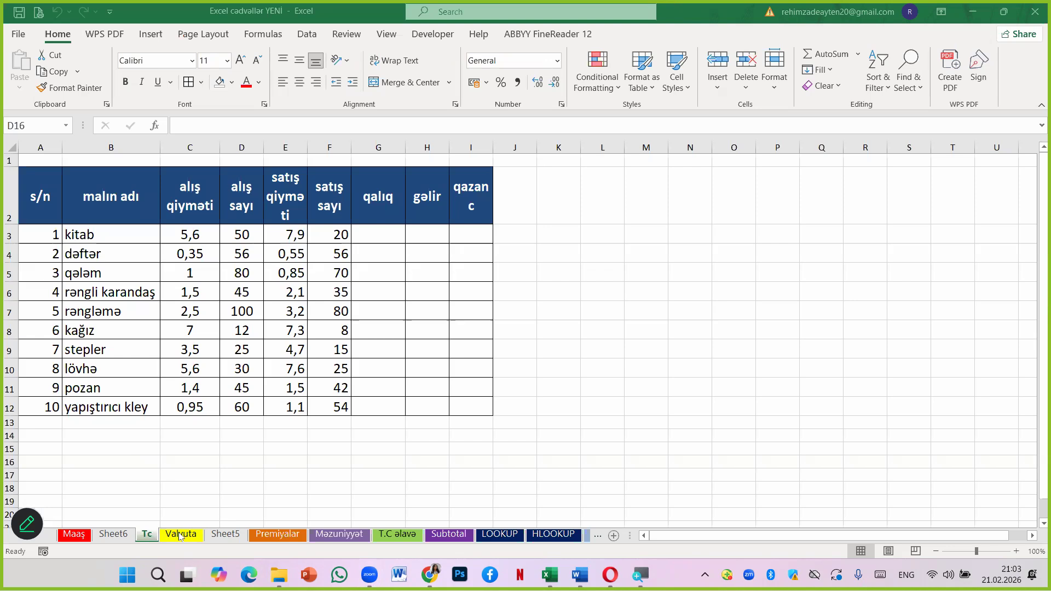
right_click(151, 537)
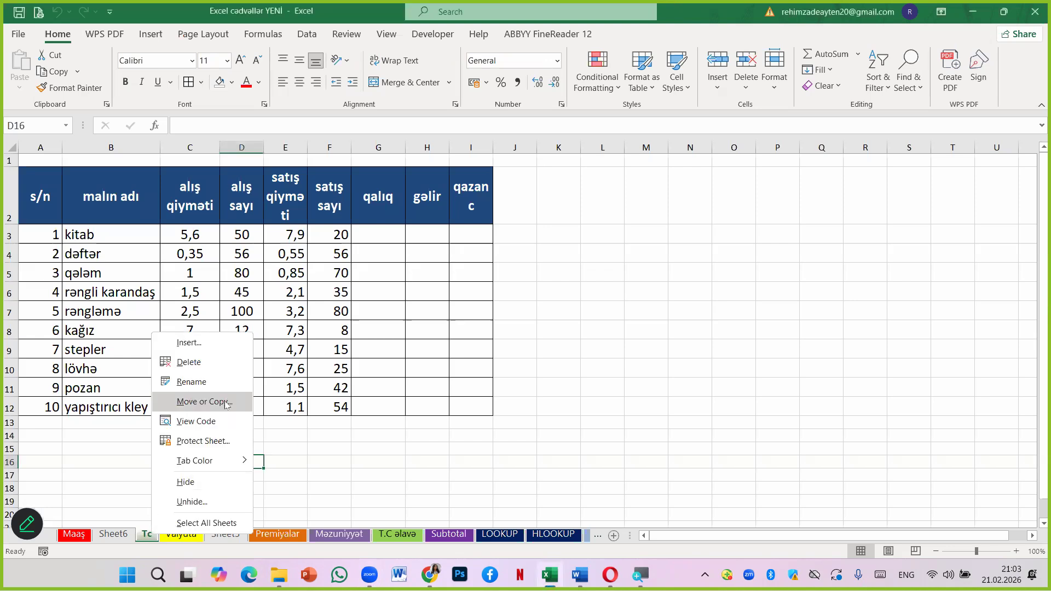
left_click(698, 306)
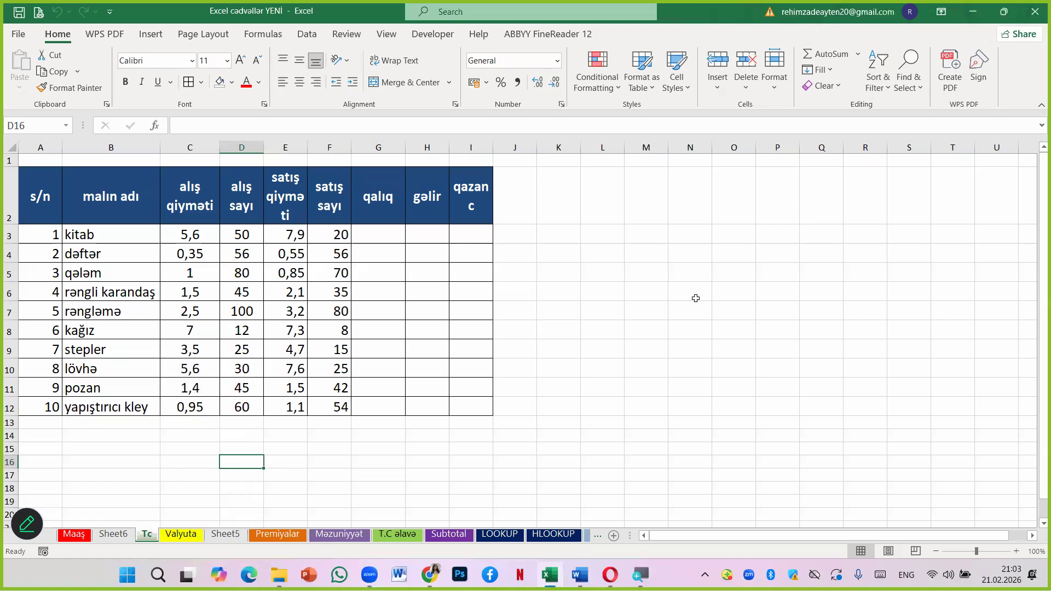
left_click(775, 72)
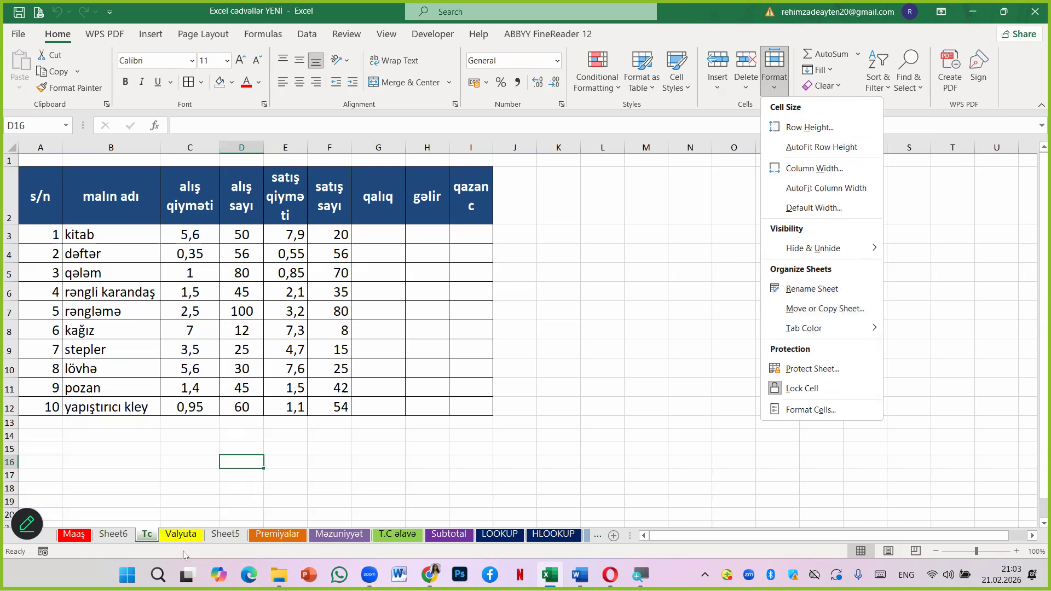
Step: Create a copy of the Tc sheet in the same workbook, placed before the Maaş sheet
right_click(148, 535)
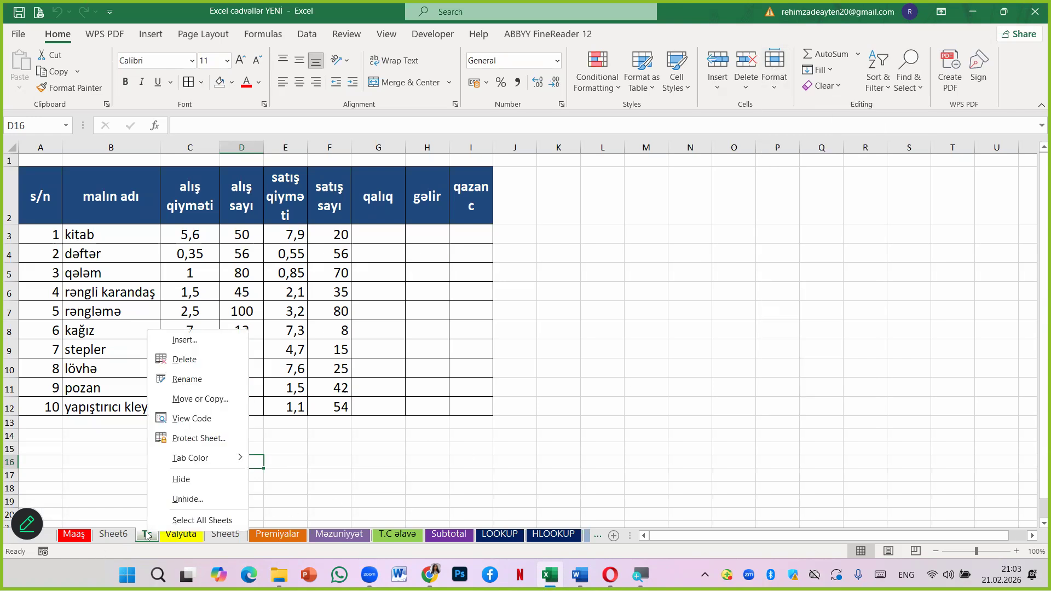
left_click(207, 400)
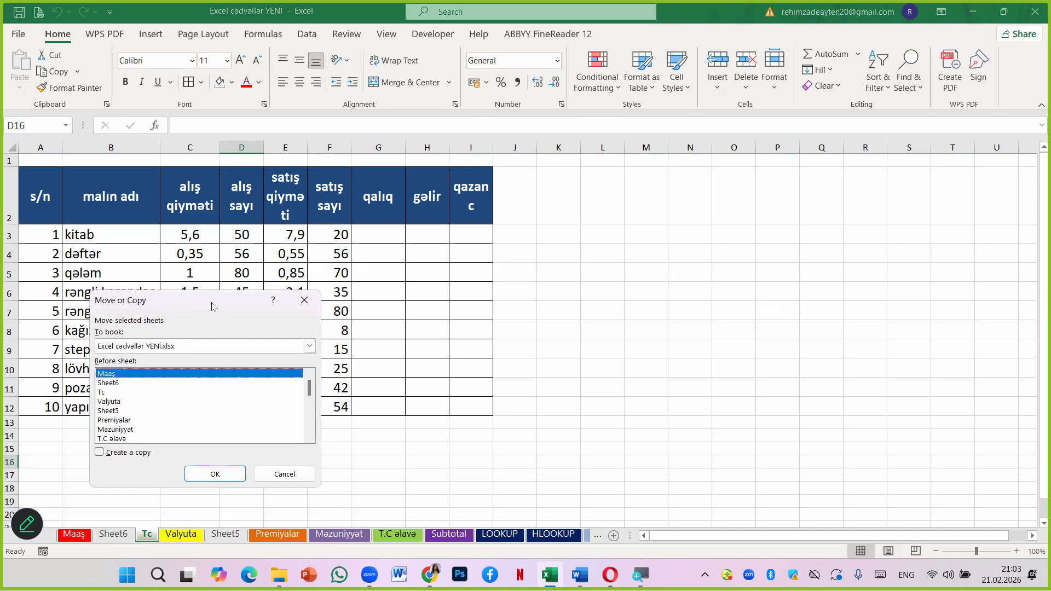
left_click_drag(212, 306, 432, 242)
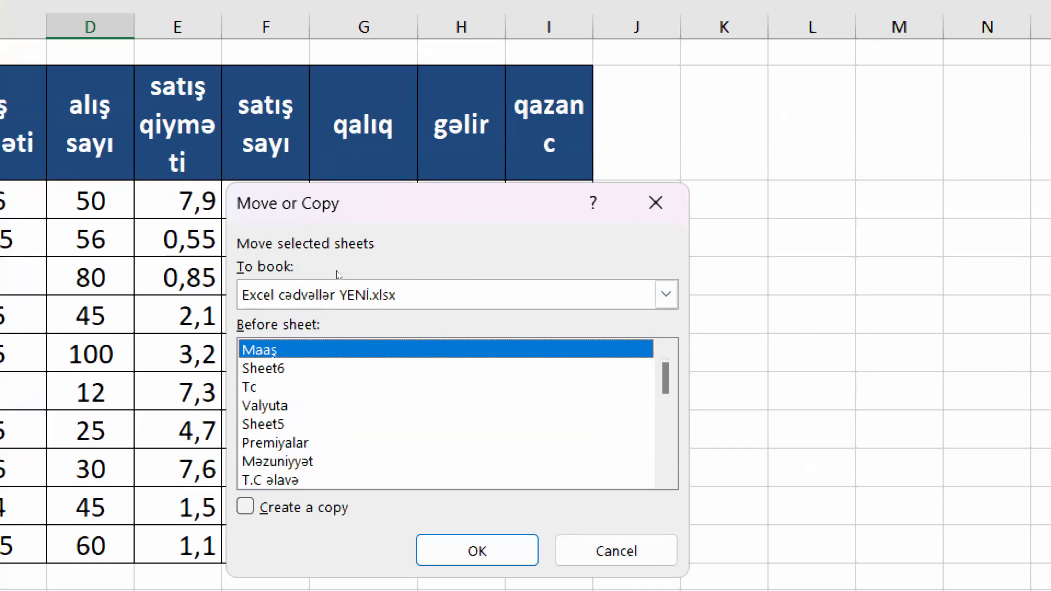
left_click(528, 283)
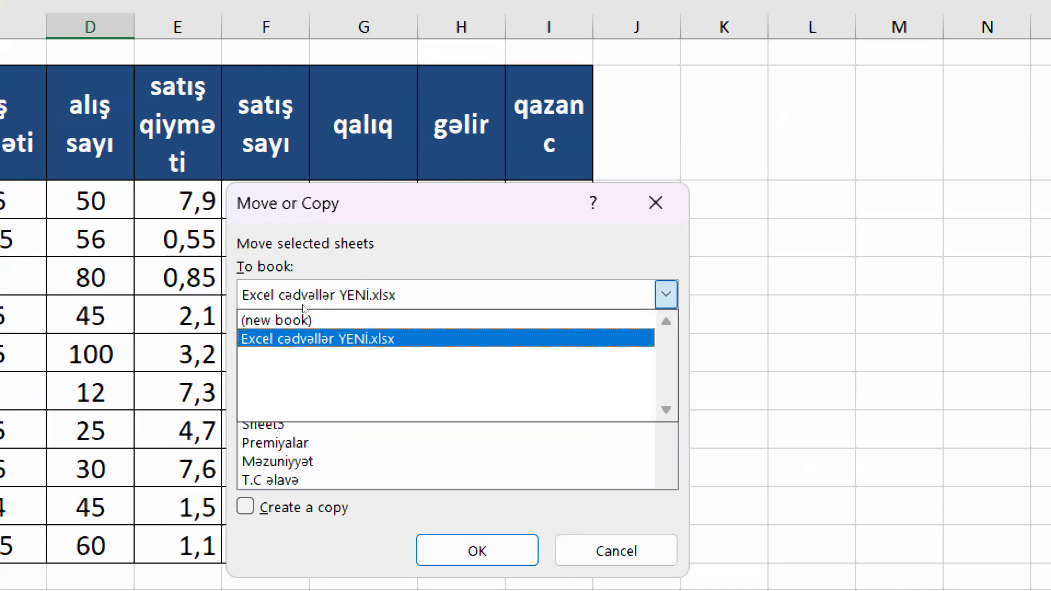
left_click(367, 307)
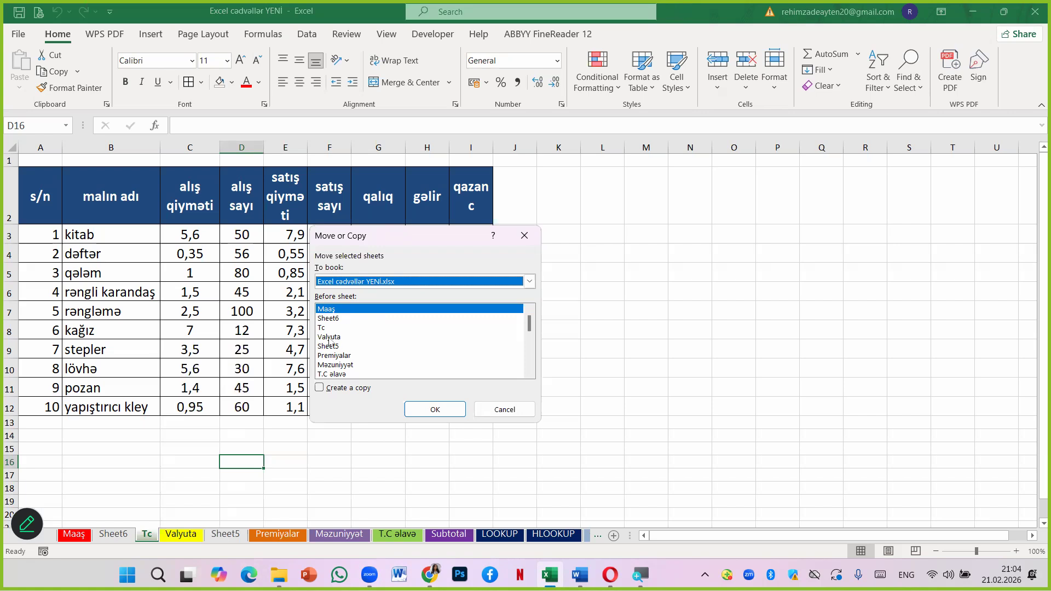
left_click(337, 375)
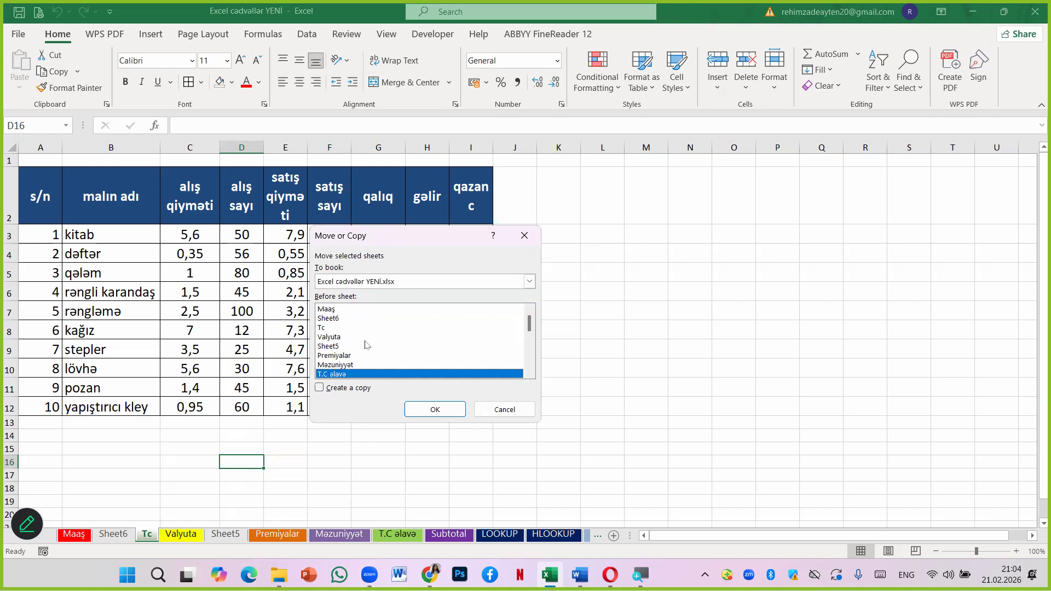
left_click(323, 310)
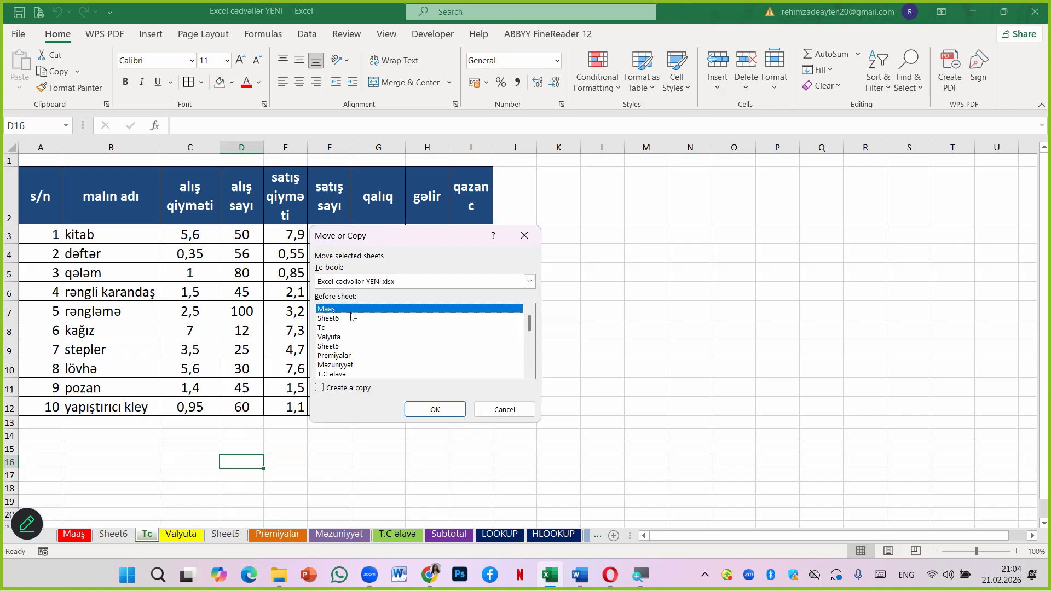
left_click(320, 388)
left_click(443, 411)
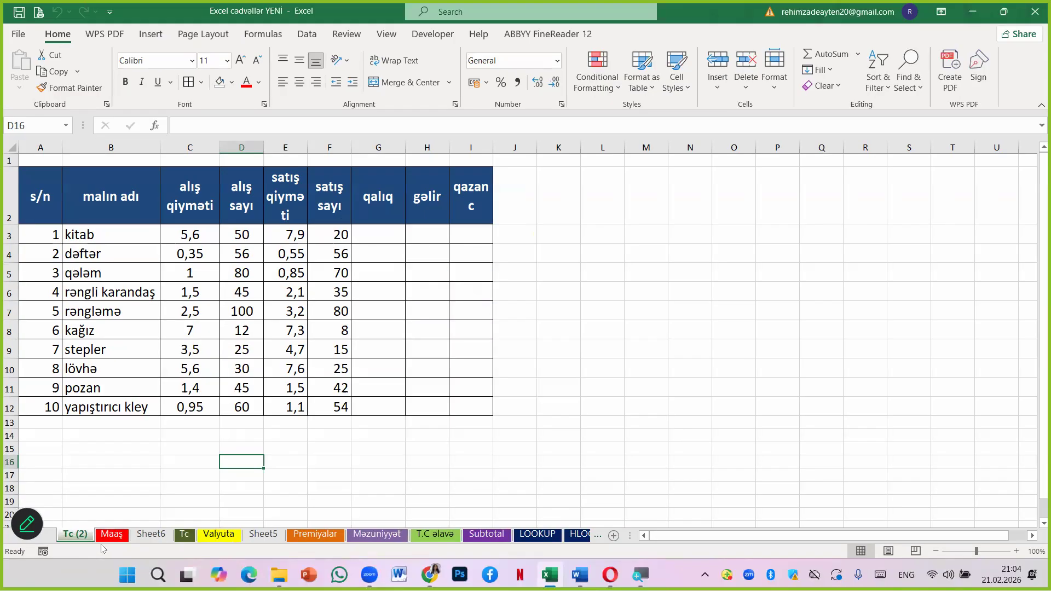
Step: Delete the copied sheet Tc (2) from the workbook
right_click(82, 539)
left_click(119, 362)
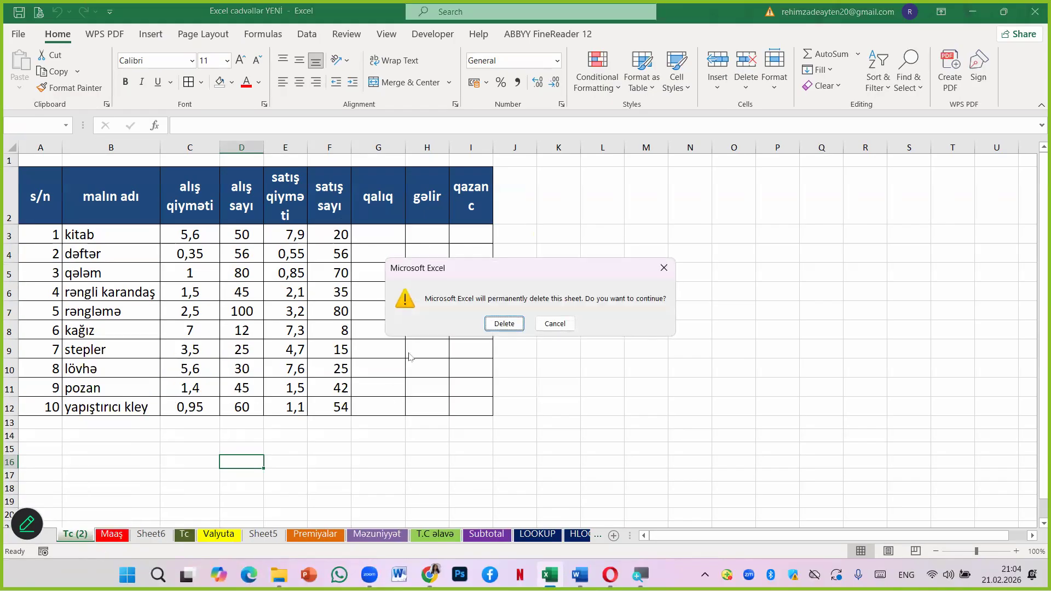
left_click(503, 324)
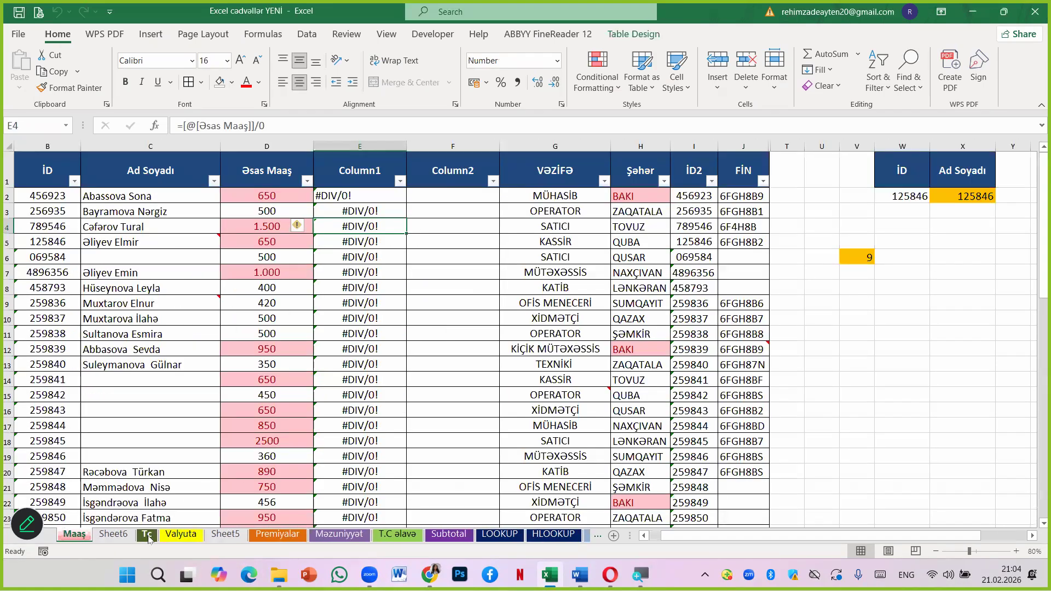
Step: Copy the Tc sheet into a new workbook, keeping the original sheet in place
left_click(137, 534)
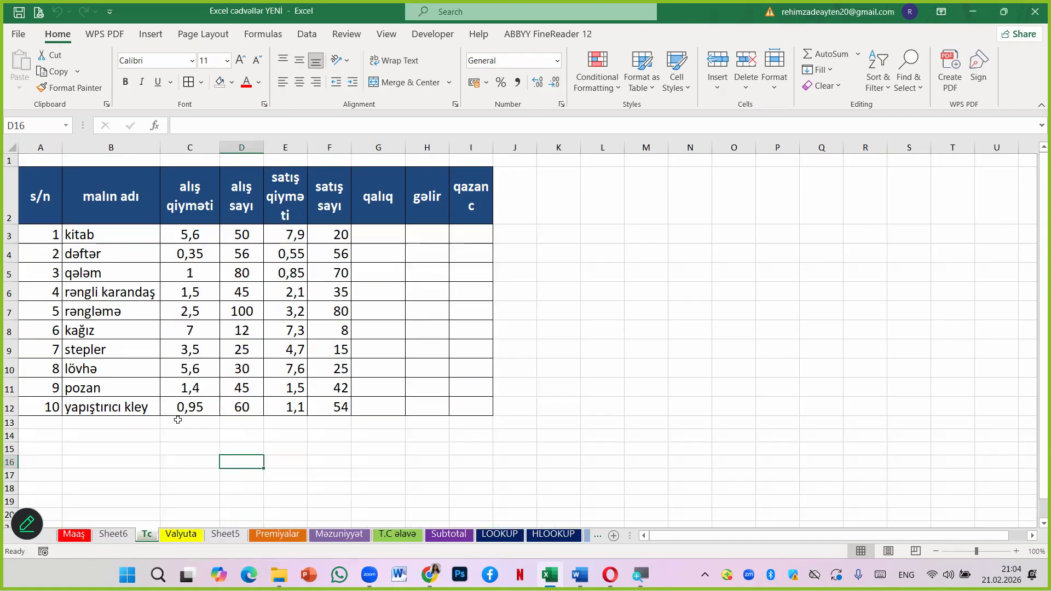
right_click(146, 536)
left_click(210, 402)
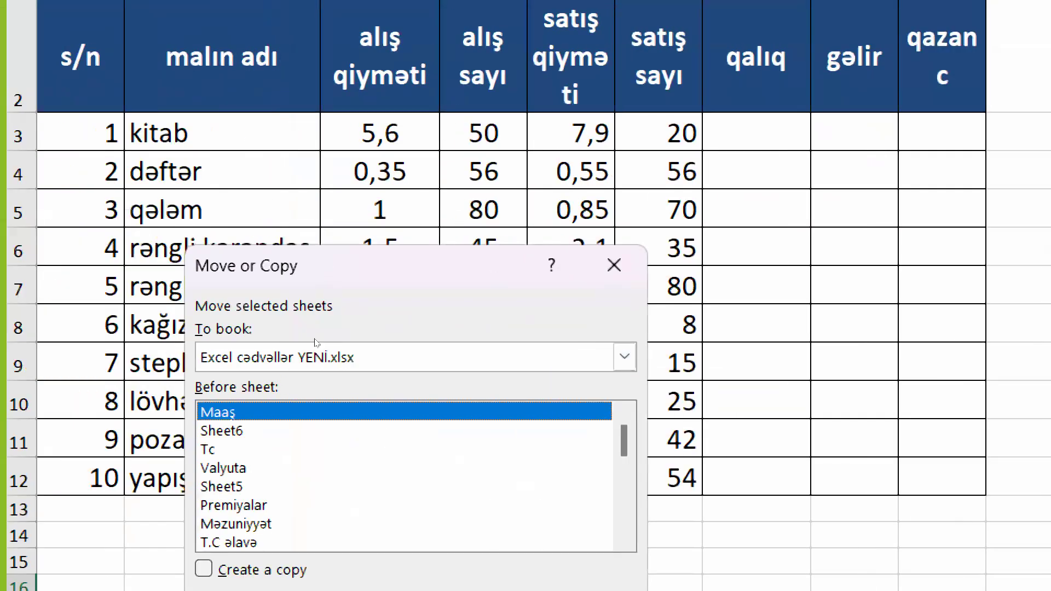
left_click(316, 345)
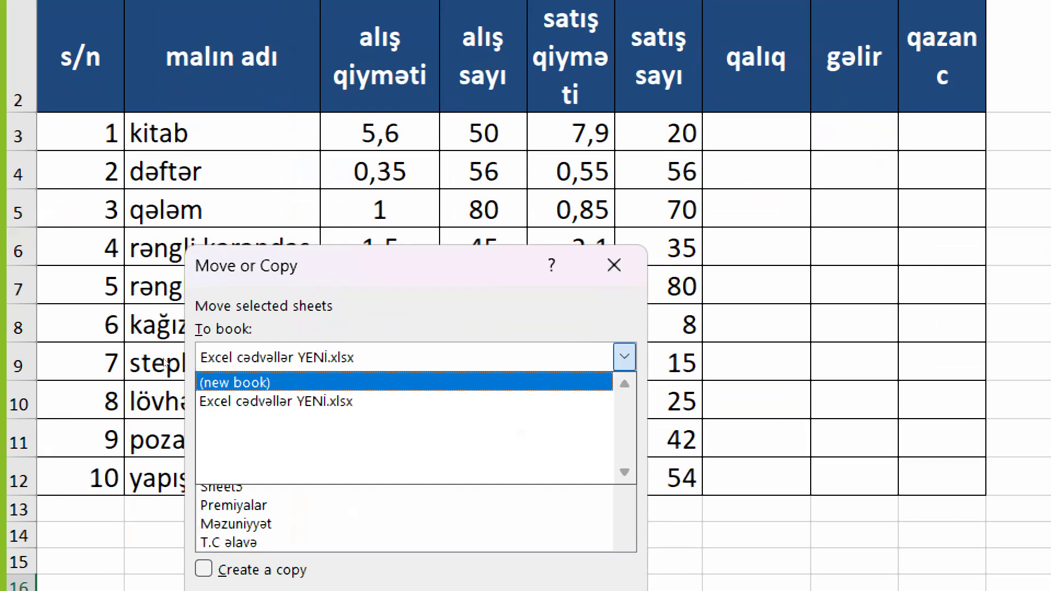
key("Return")
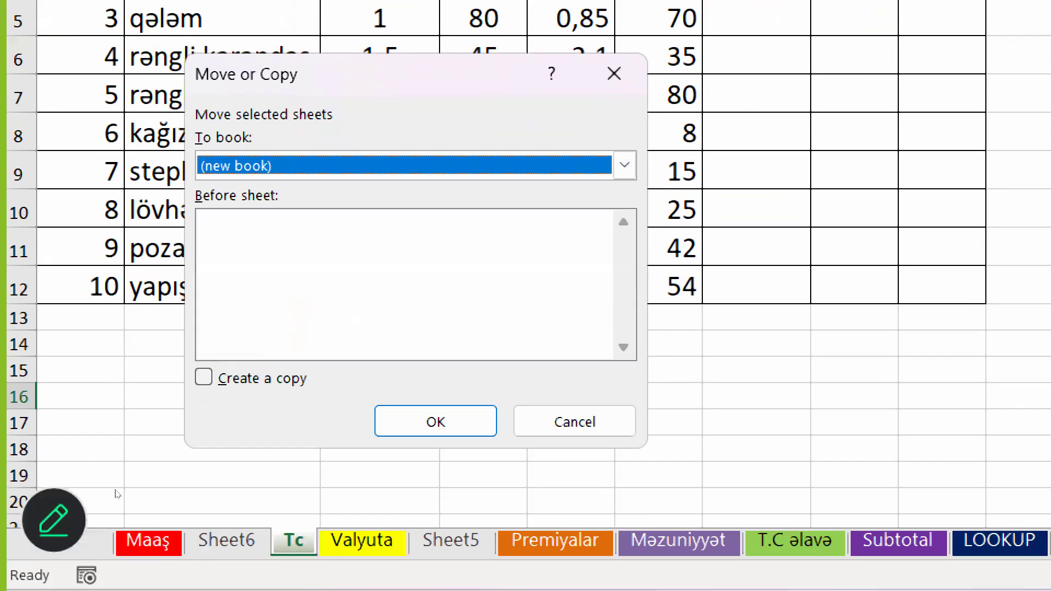
key("Tab")
key("space")
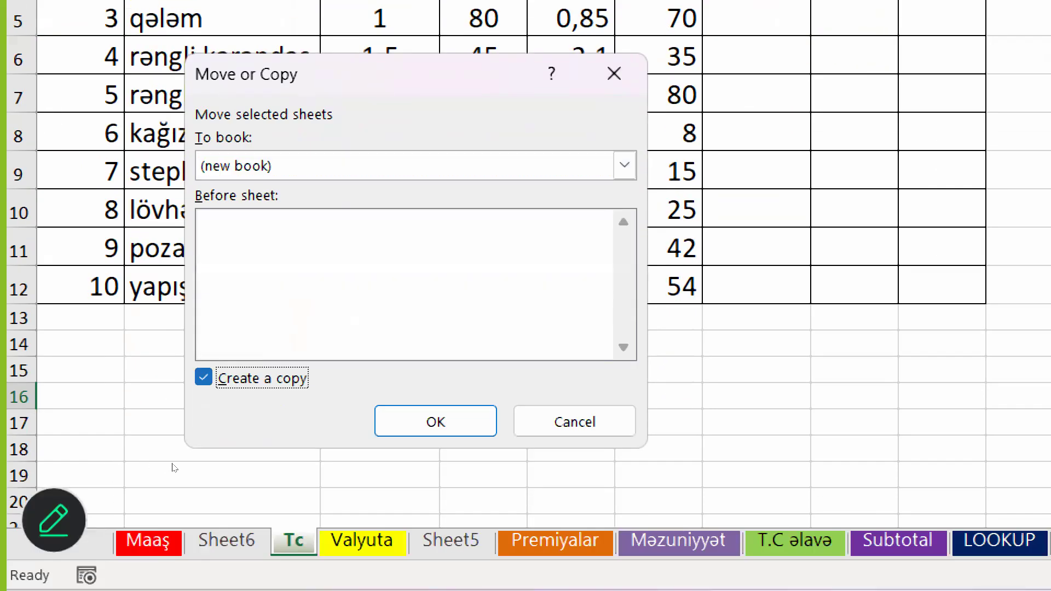
key("Return")
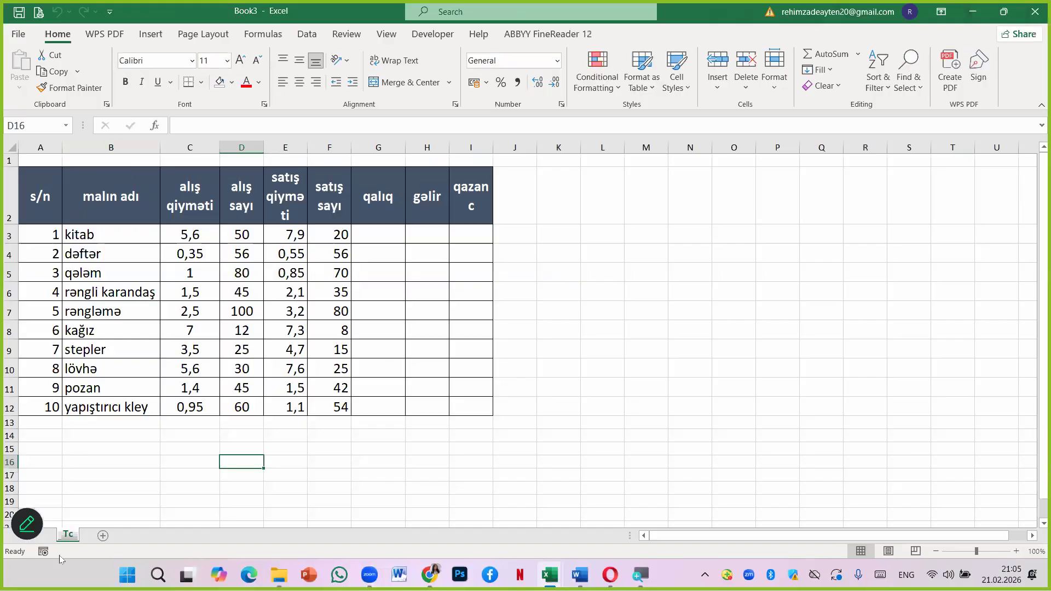
Step: Close the new workbook that holds the Tc copy
left_click(198, 446)
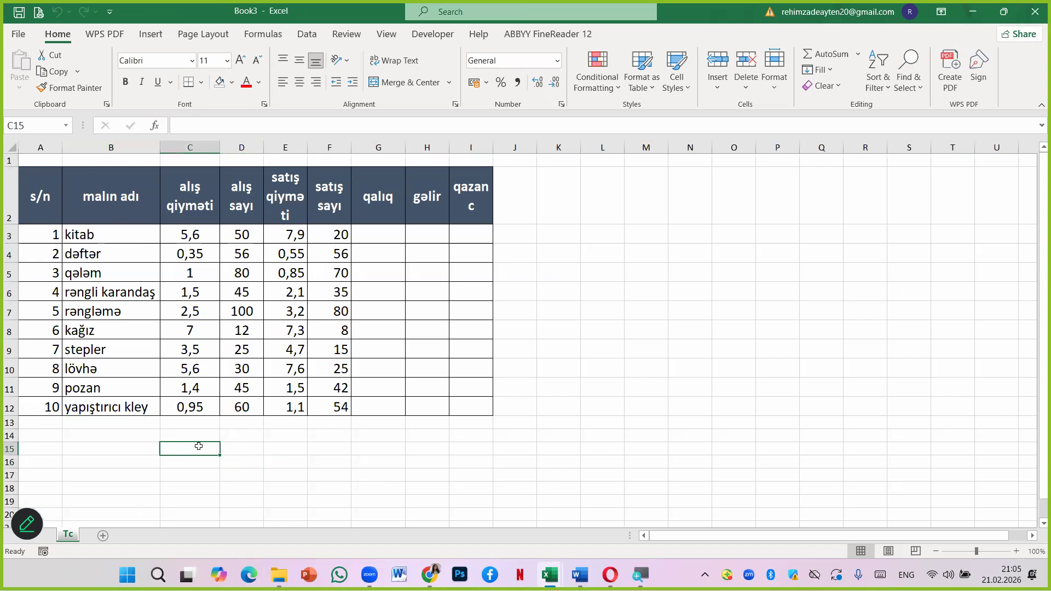
left_click(1036, 5)
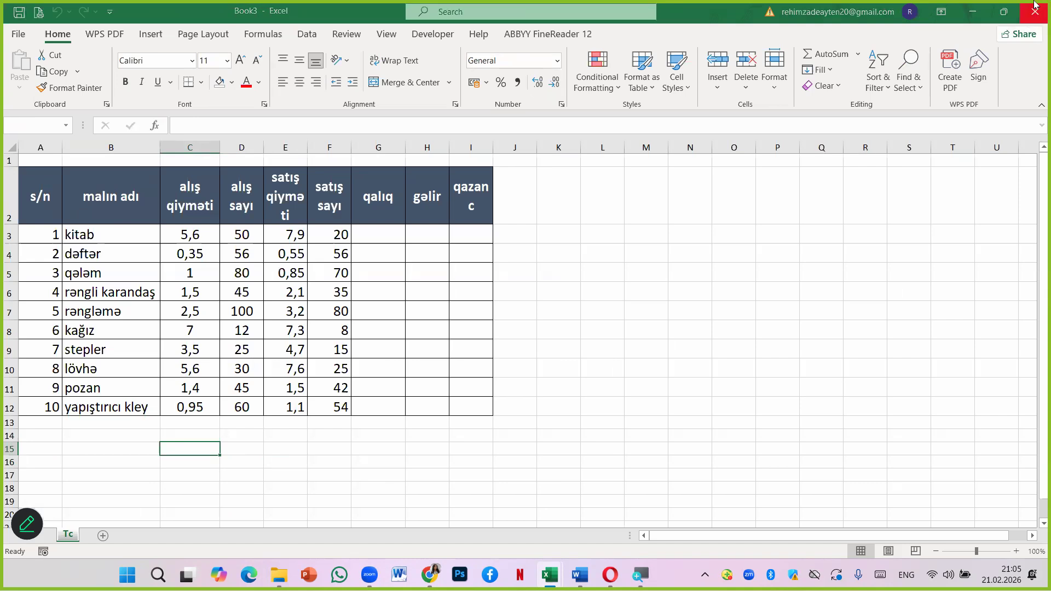
left_click(526, 303)
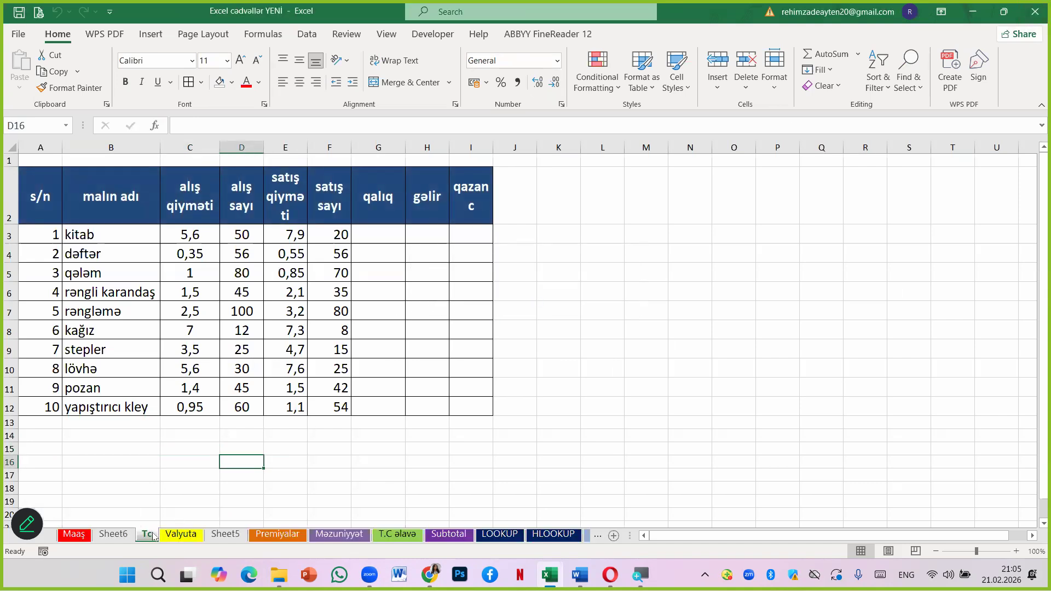
Step: Move Sheet5 into a new workbook without creating a copy, and return to the original workbook
left_click(193, 535)
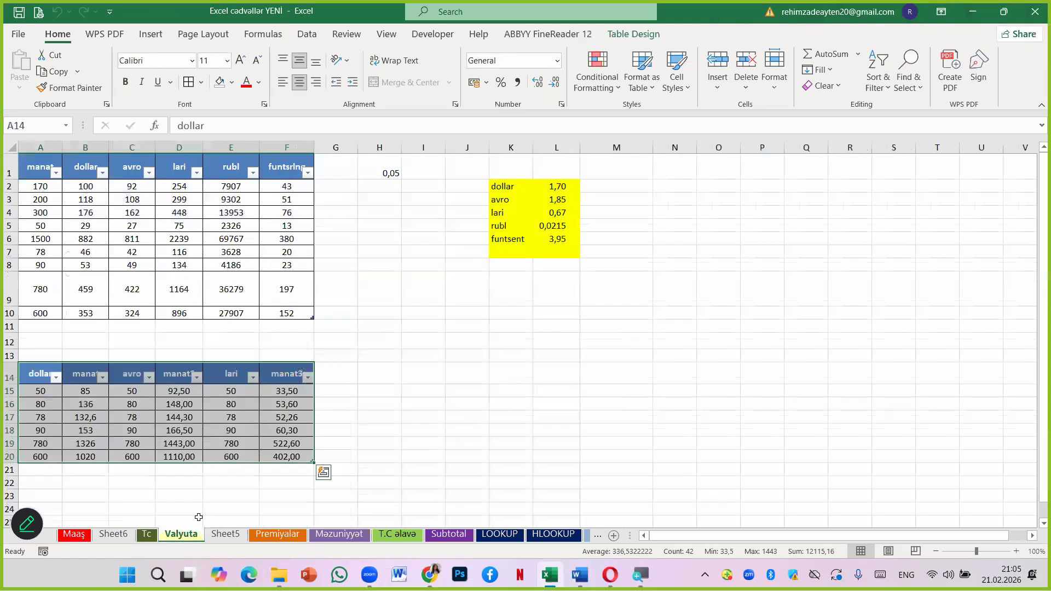
right_click(231, 535)
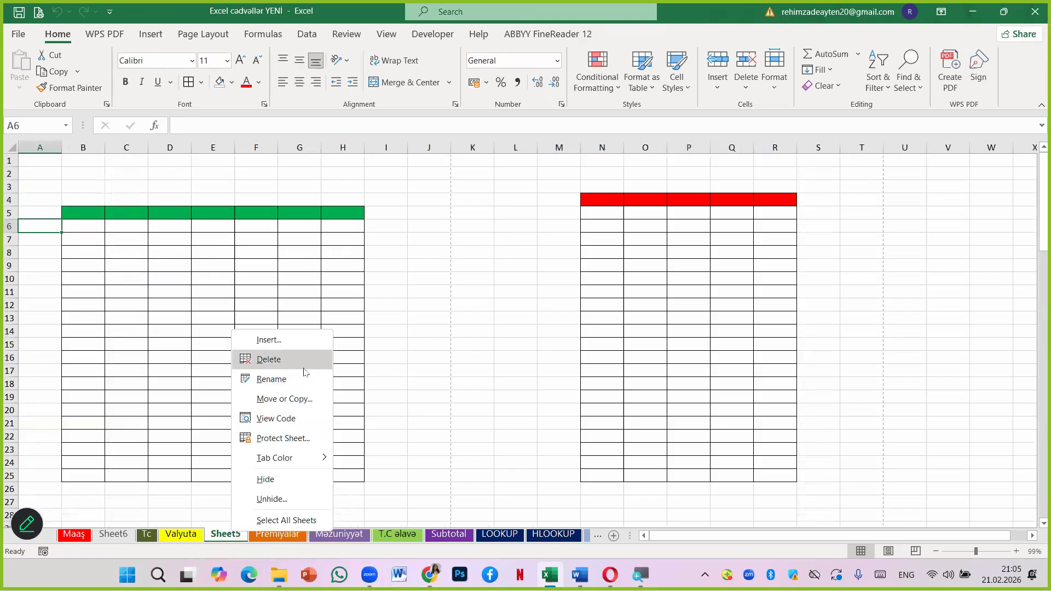
left_click(287, 403)
left_click(390, 353)
left_click(240, 362)
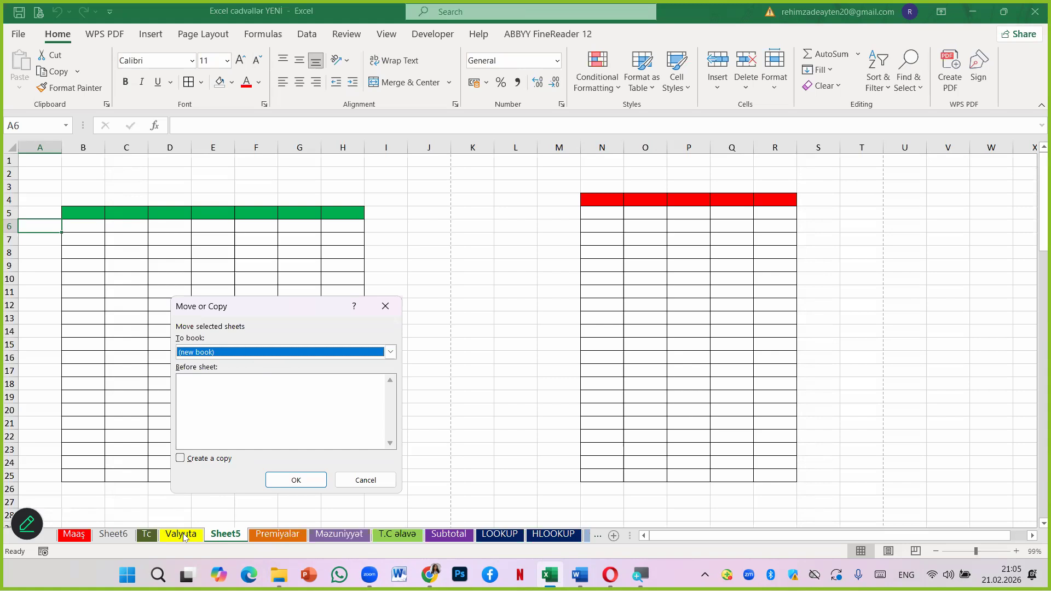
left_click(289, 481)
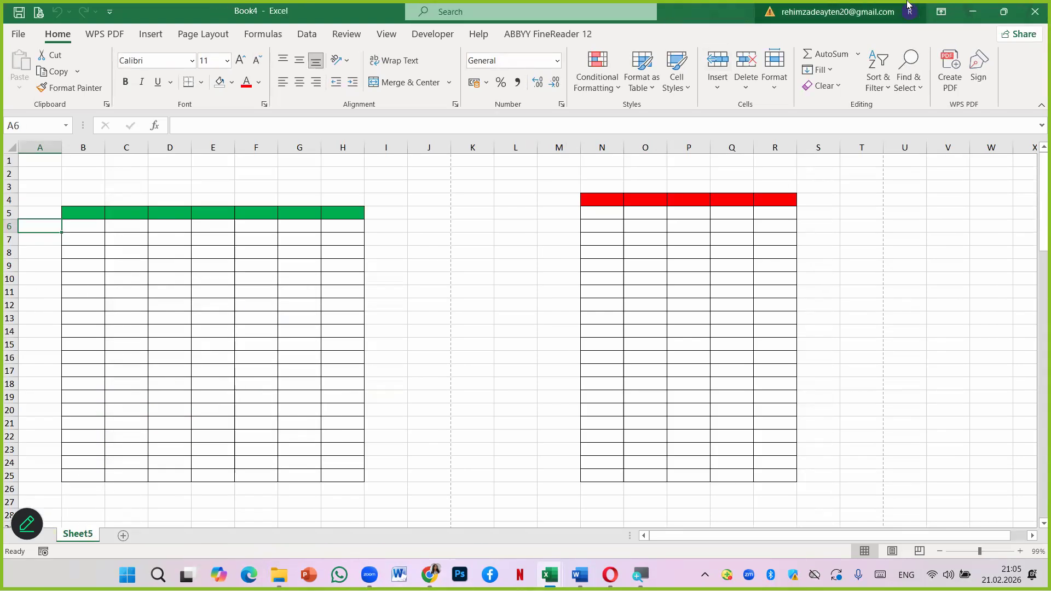
left_click(973, 11)
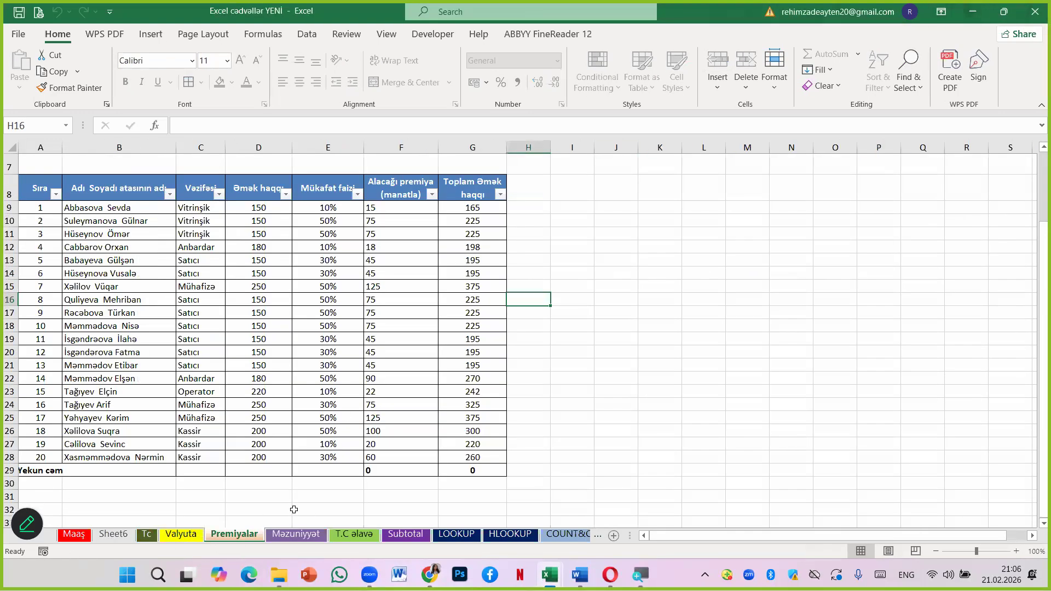
Step: Move the Valyuta sheet into a new workbook without creating a copy, and minimize that workbook
left_click(180, 534)
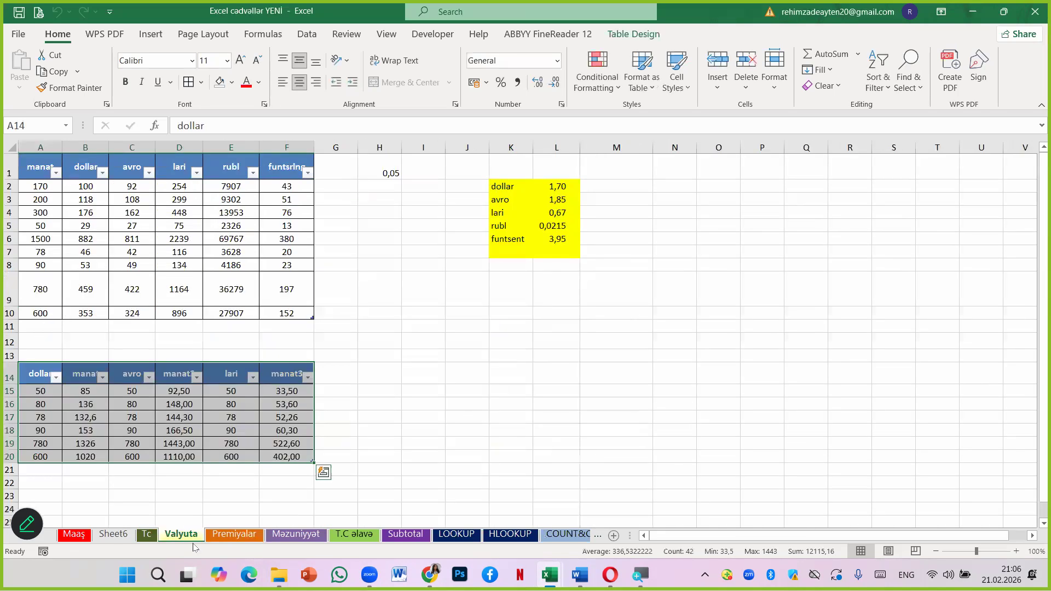
right_click(191, 538)
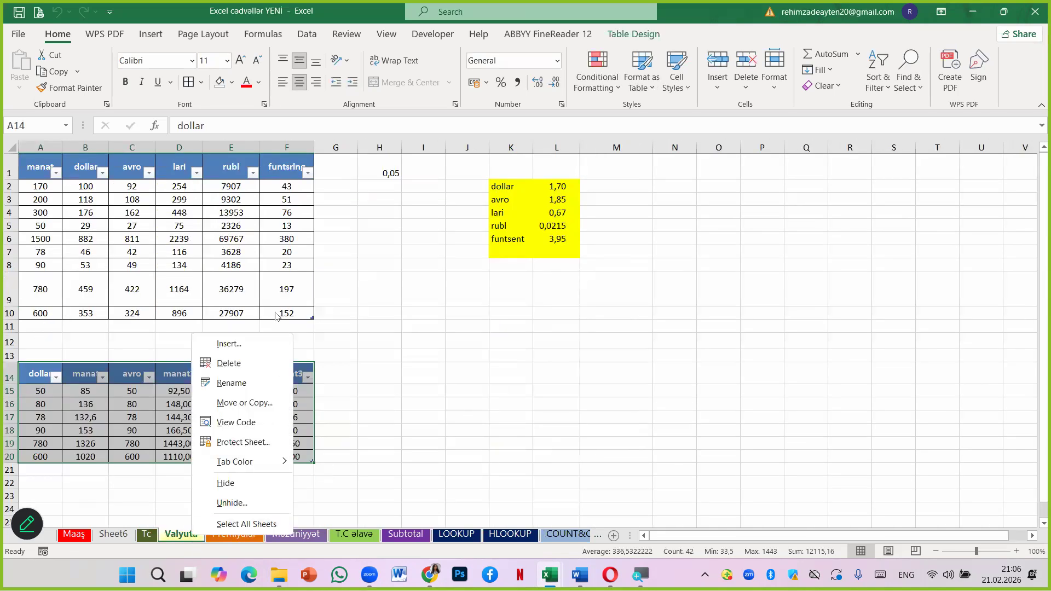
left_click(269, 404)
left_click(257, 352)
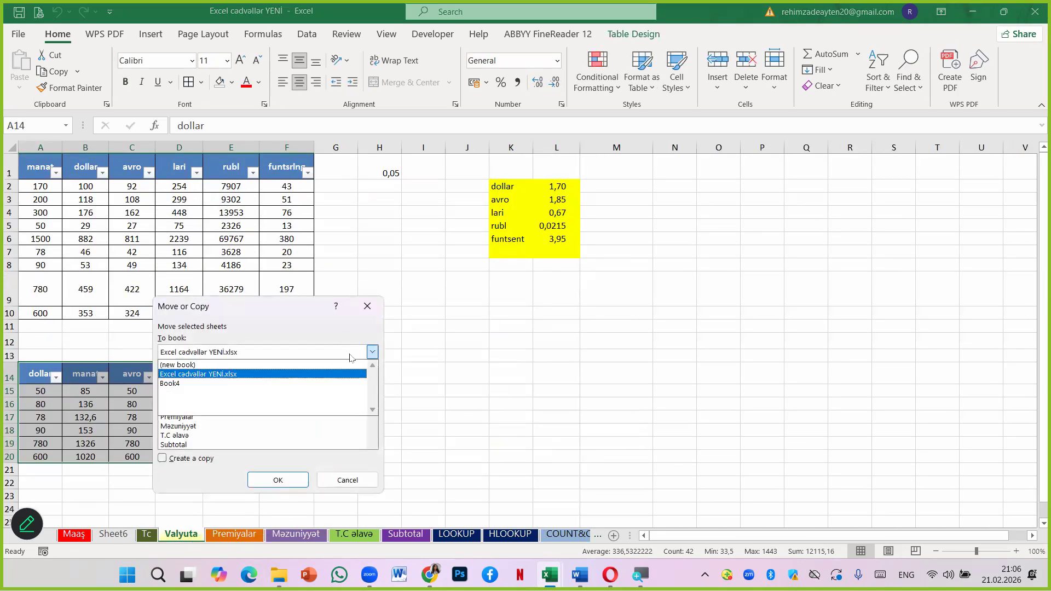
left_click(255, 365)
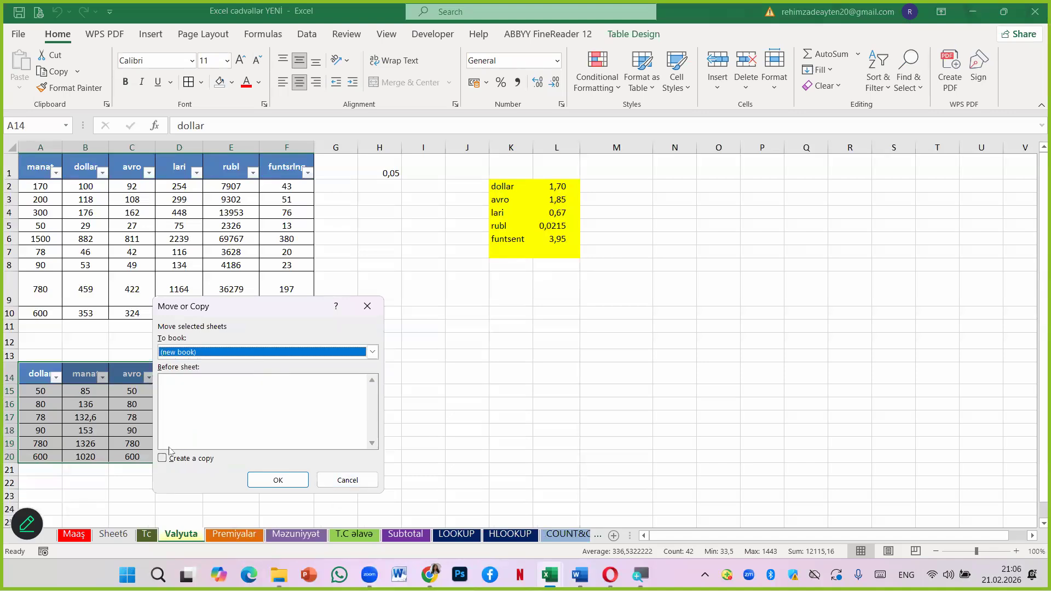
left_click(277, 480)
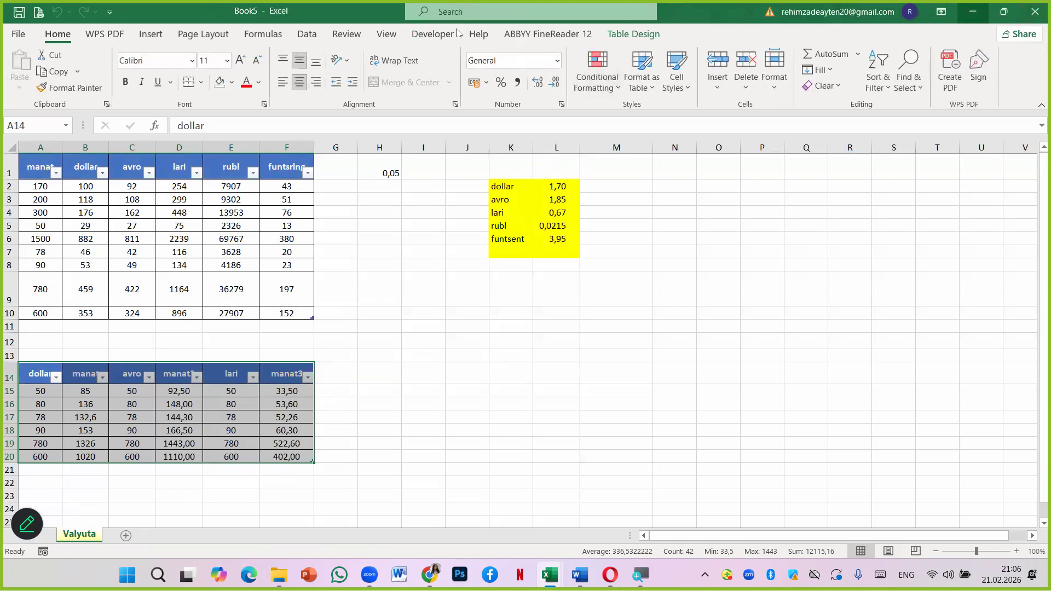
left_click(978, 12)
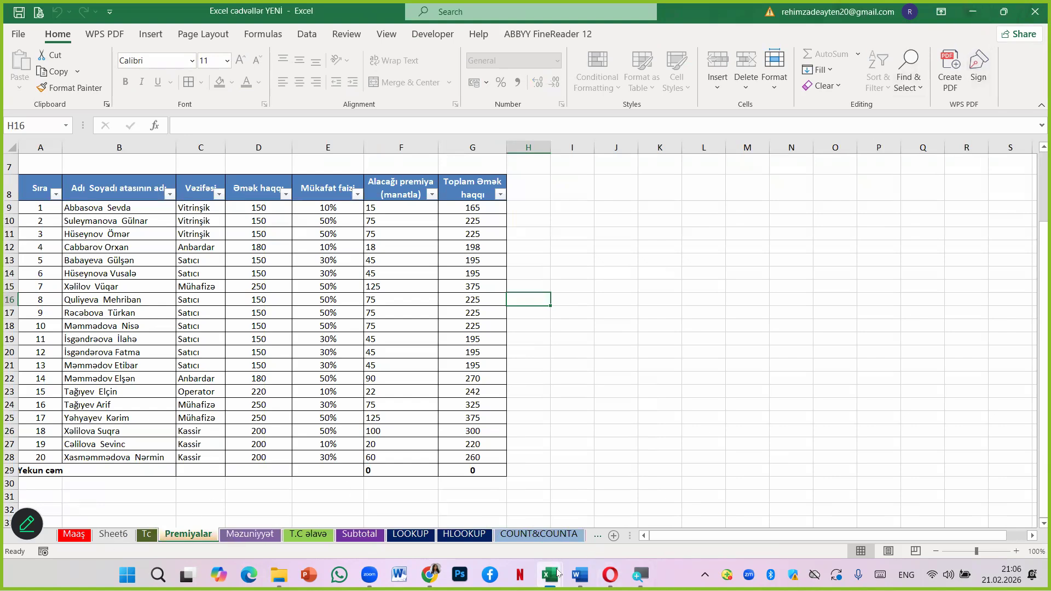
Step: Restore the Book5 workbook and move its Valyuta sheet back into Excel cədvəllər YENİ.xlsx before the Tc sheet, without creating a copy
mouse_move(549, 575)
left_click(674, 498)
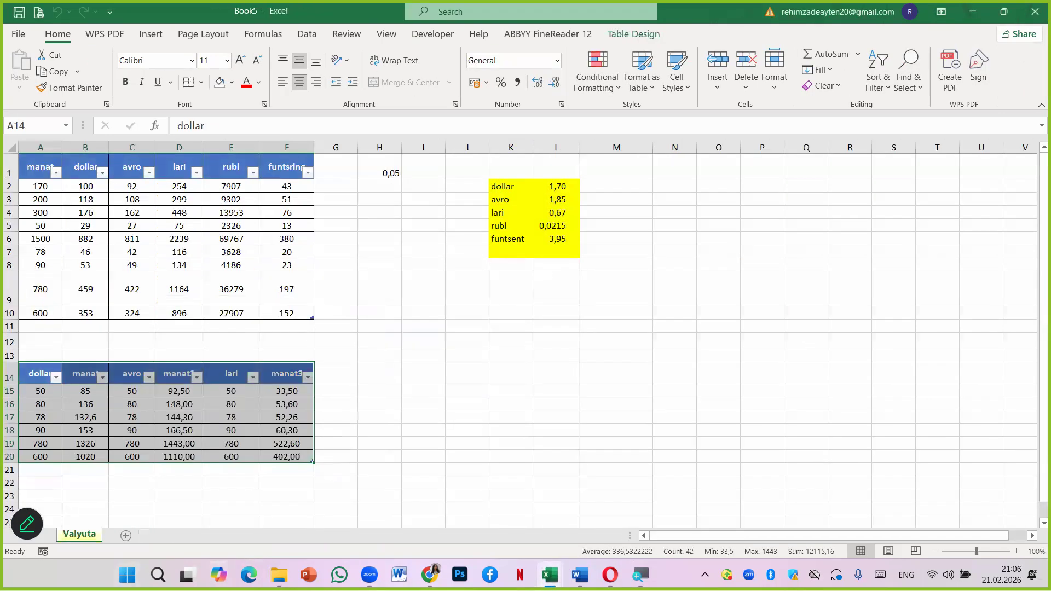
right_click(80, 535)
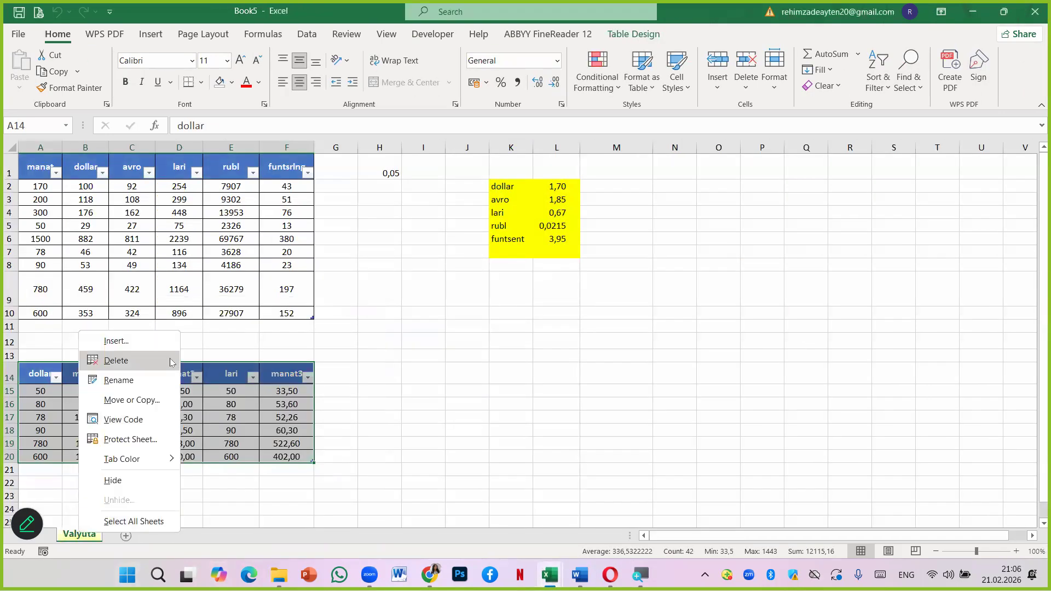
left_click(156, 400)
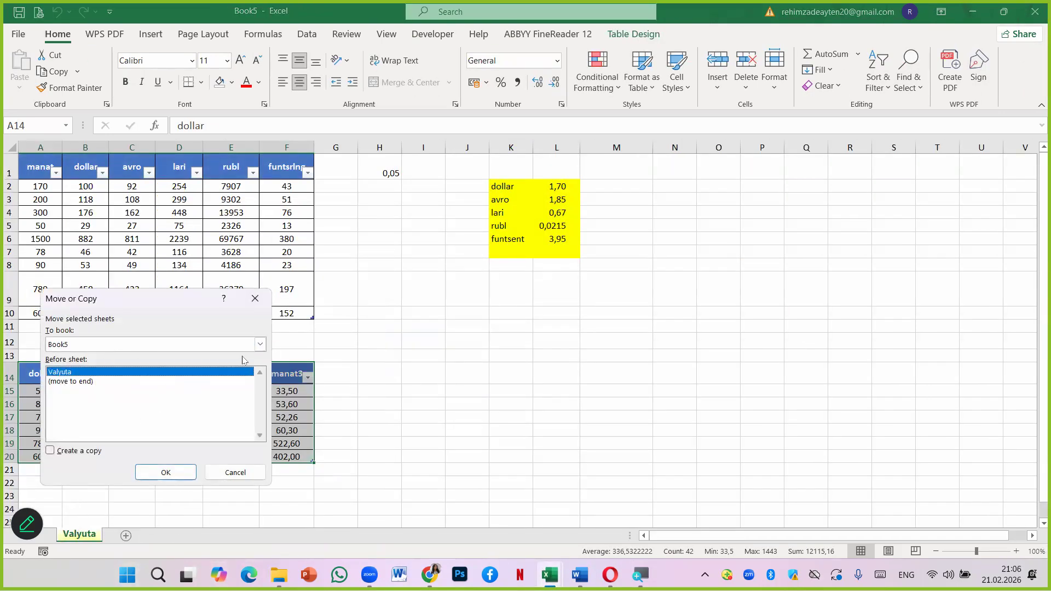
left_click(260, 344)
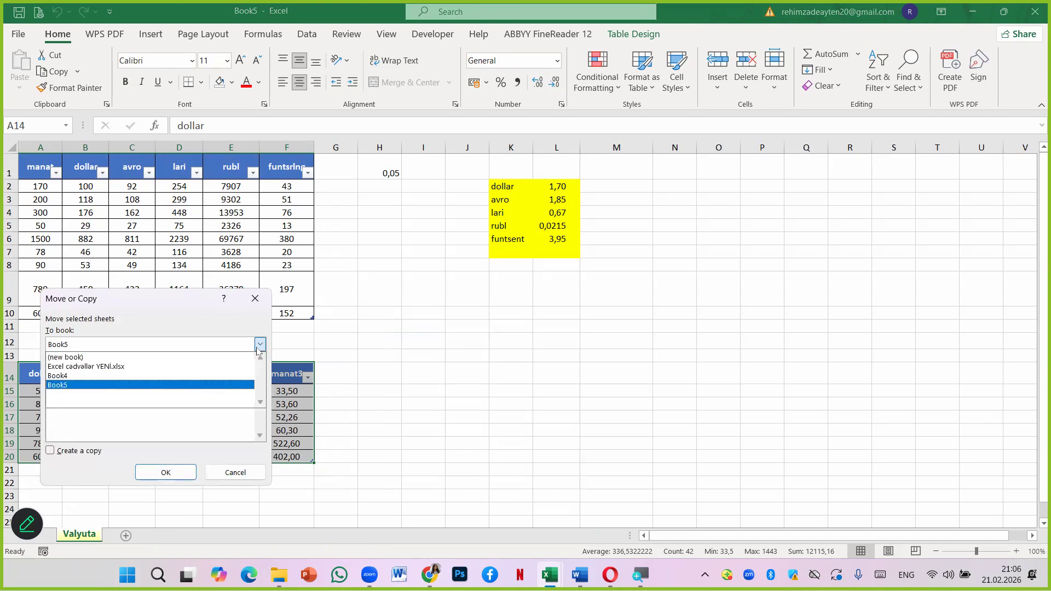
left_click(97, 366)
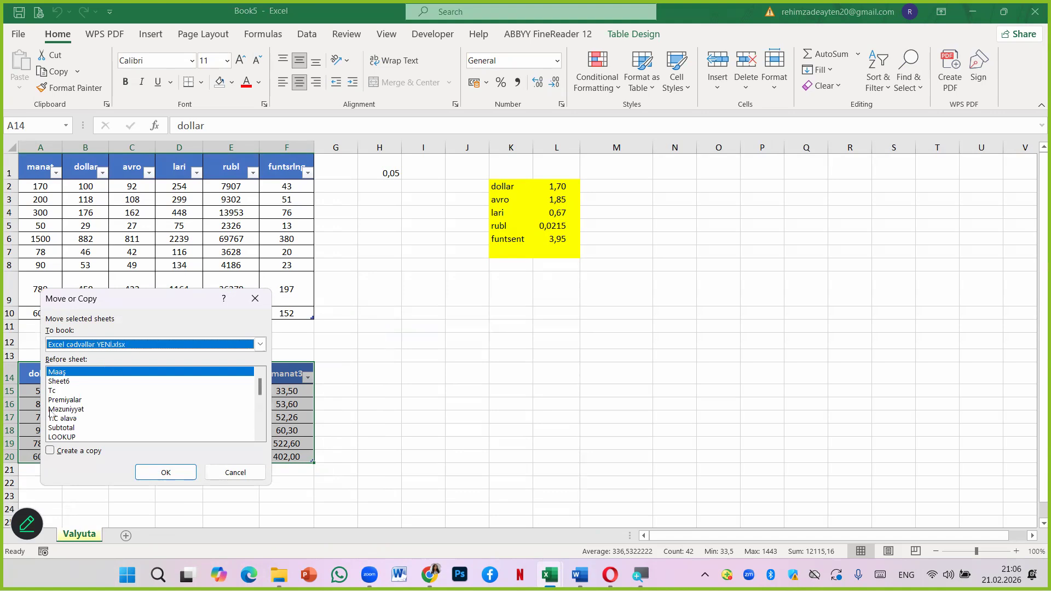
left_click(59, 391)
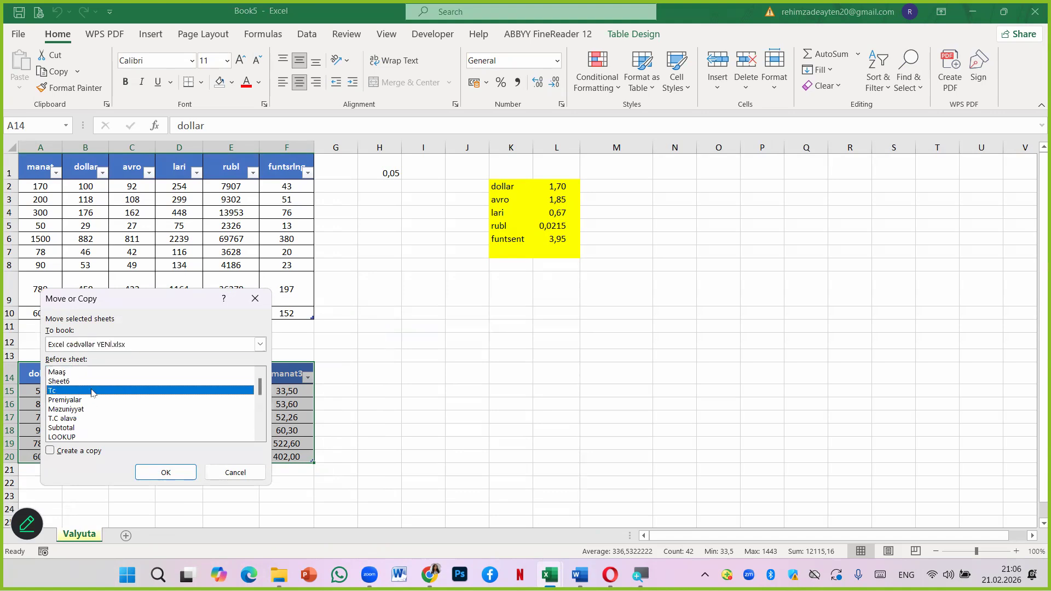
left_click(171, 472)
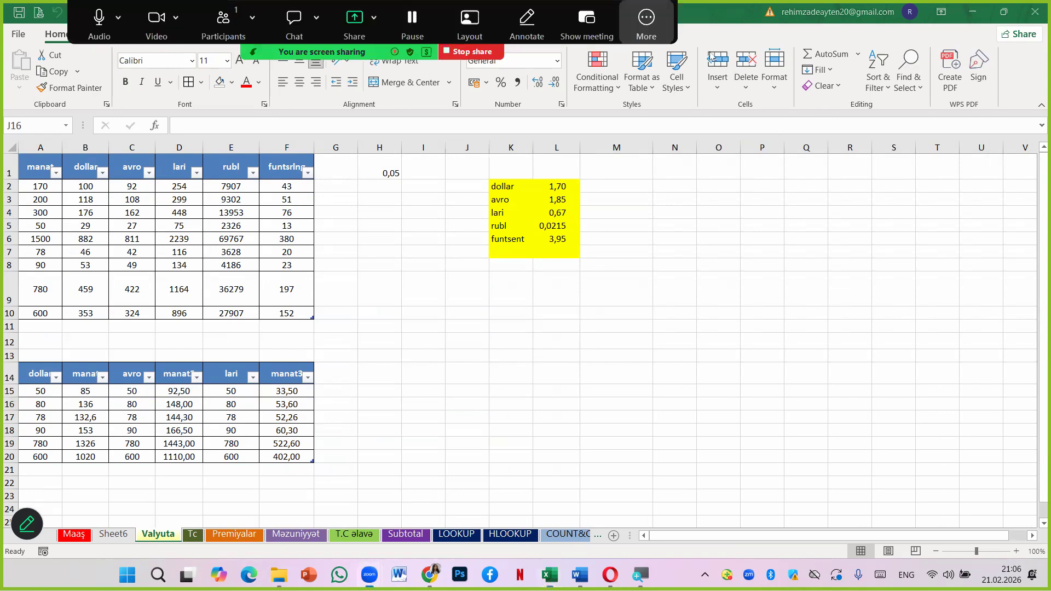
left_click(647, 22)
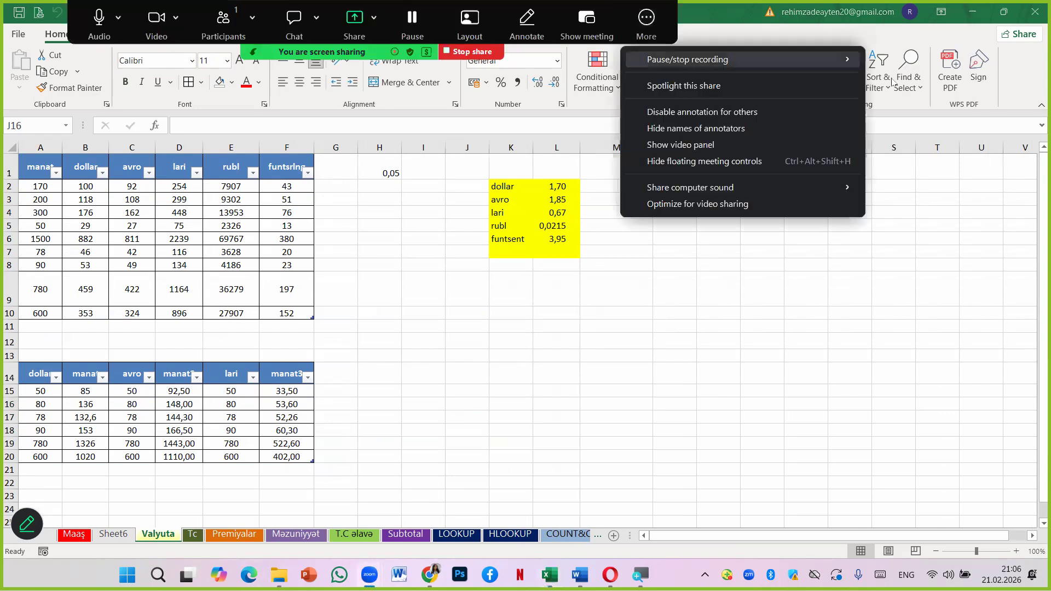